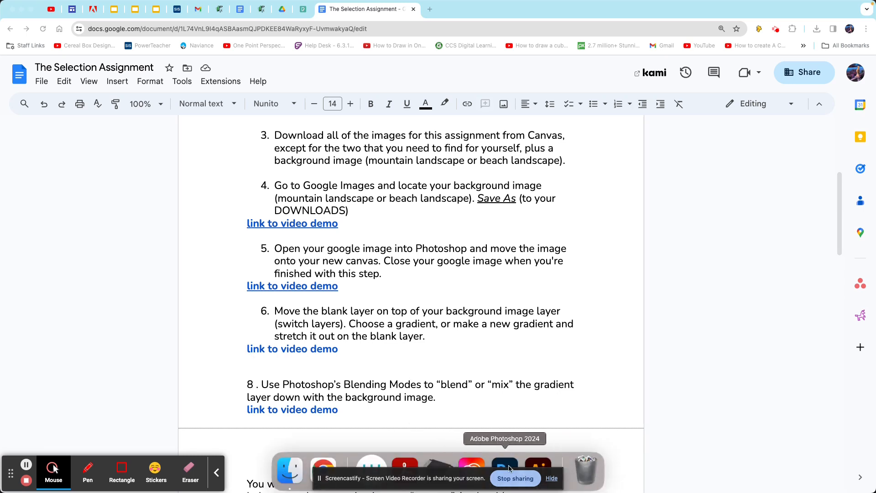
# Switch to Photoshop, move Layer 1 above the background layer and rename it "gradient".
pyautogui.click(504, 467)
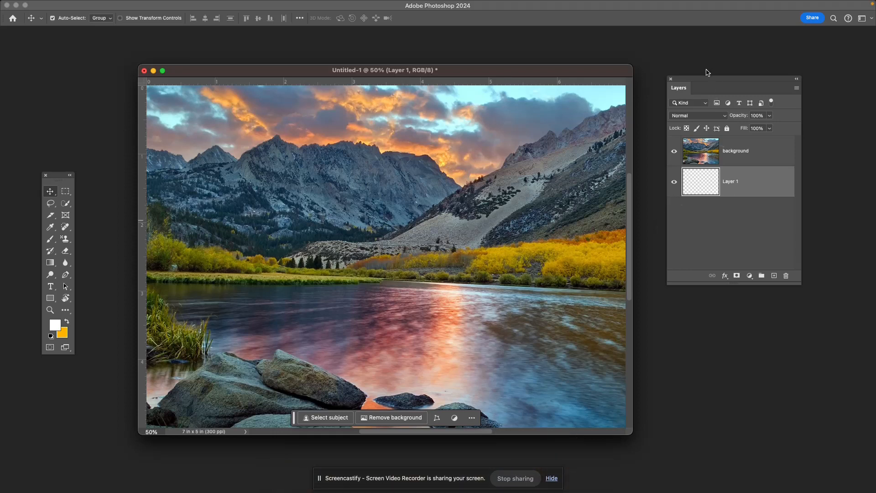
pyautogui.moveTo(702, 82); pyautogui.dragTo(699, 86)
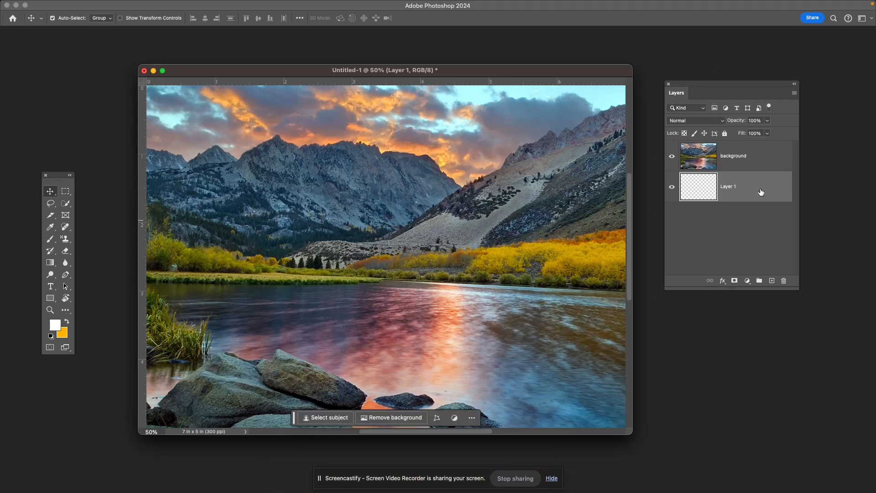
pyautogui.moveTo(760, 191); pyautogui.dragTo(755, 155)
pyautogui.doubleClick(728, 155)
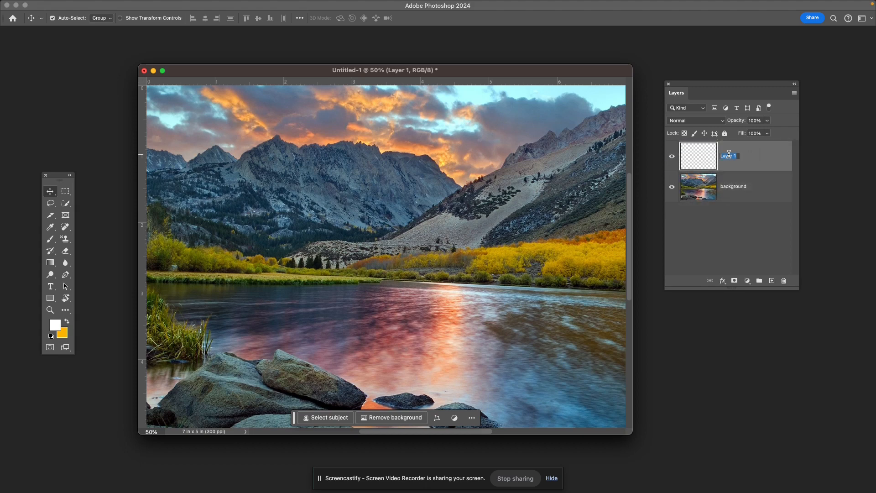
pyautogui.write('gradi')
pyautogui.press('Return')
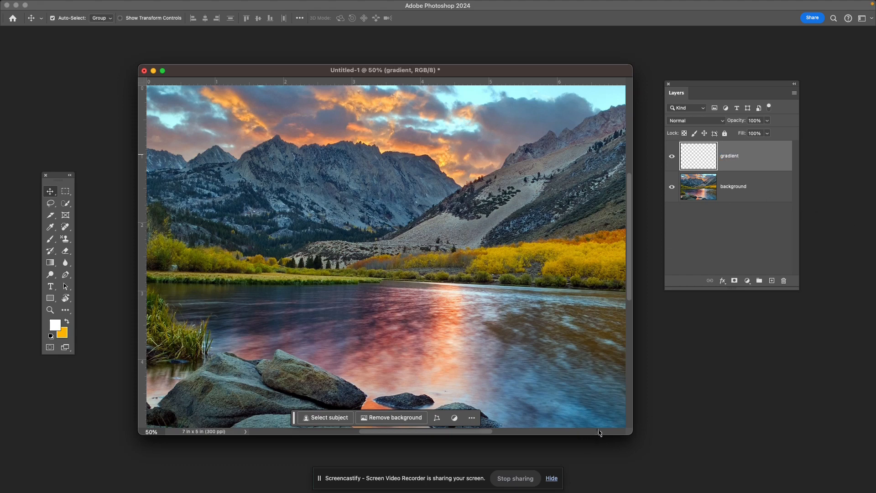
# Show the document in full-screen mode and move the contextual task bar below the canvas, clear of the image.
pyautogui.press('f')
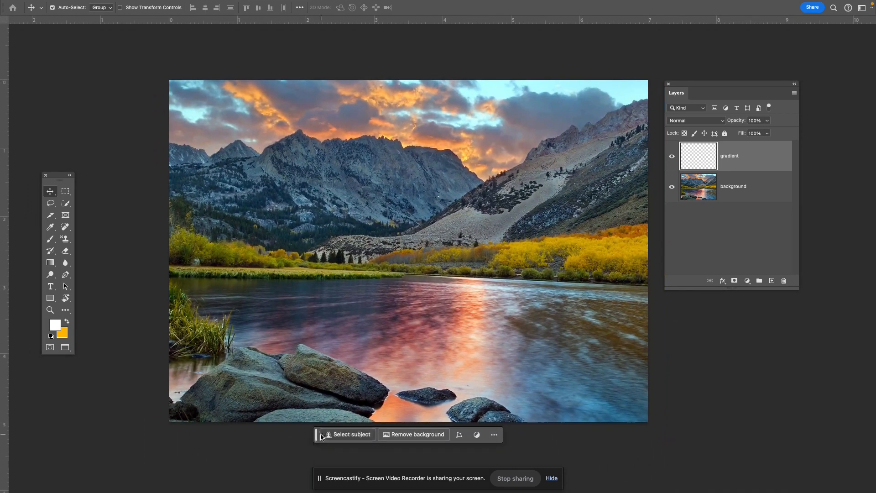
pyautogui.moveTo(318, 436); pyautogui.dragTo(84, 483)
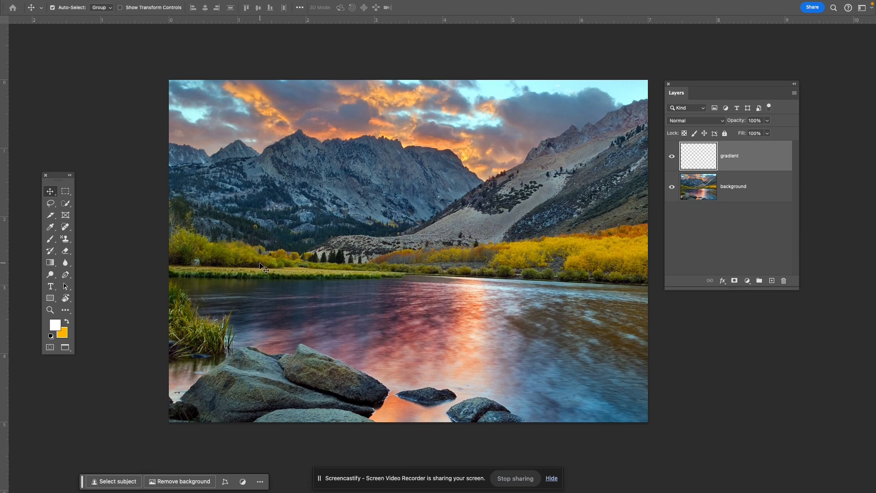
# Look through the Paint Bucket and 3D Material Drop tools in the gradient tool group and activate the Gradient tool.
pyautogui.press('g')
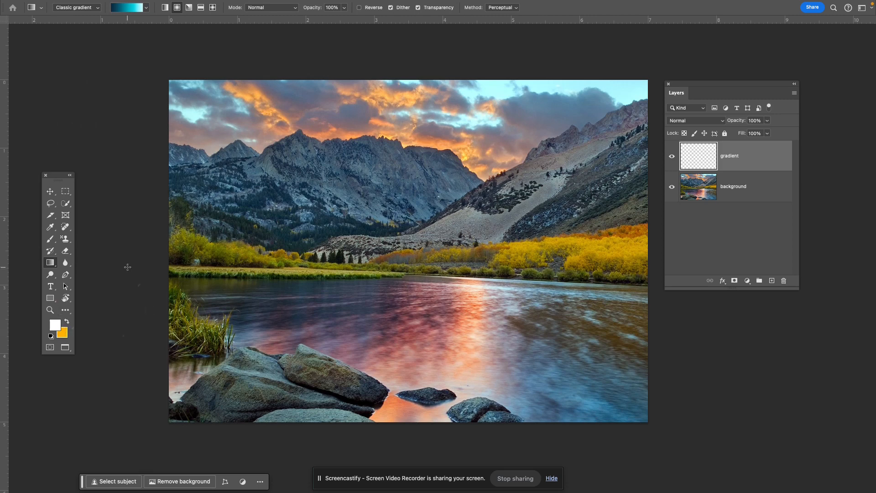
pyautogui.click(51, 267)
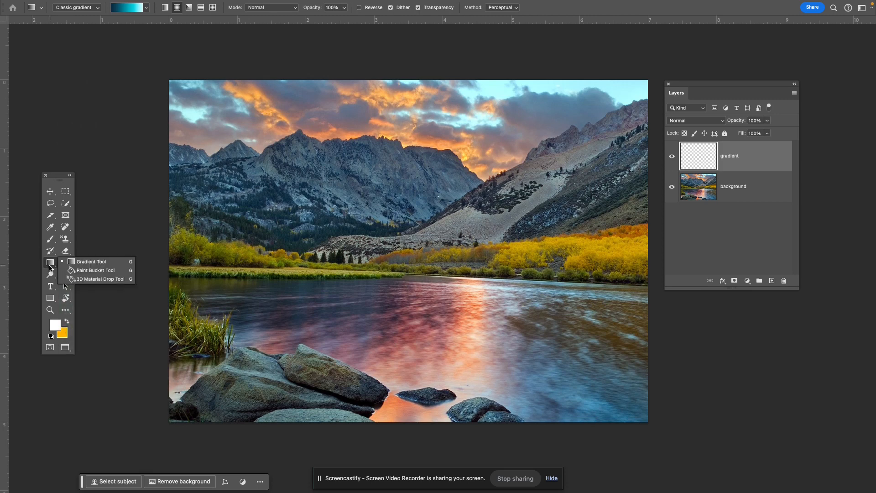
pyautogui.click(92, 273)
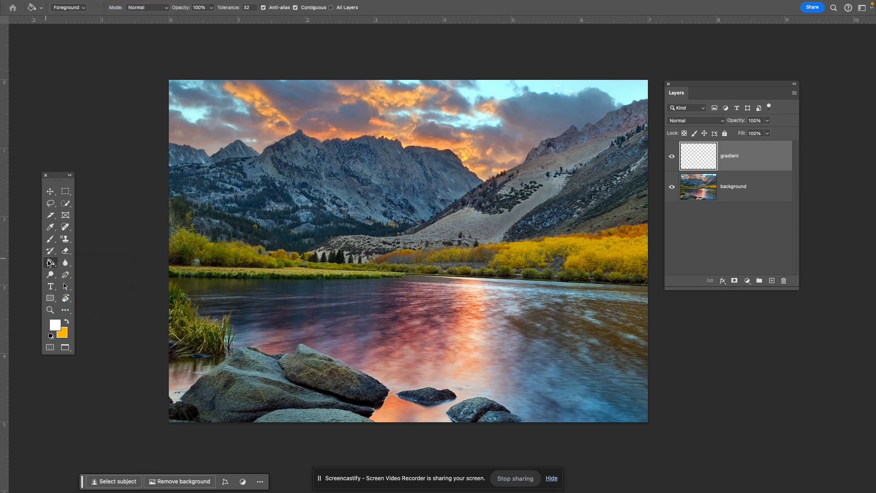
pyautogui.click(58, 266)
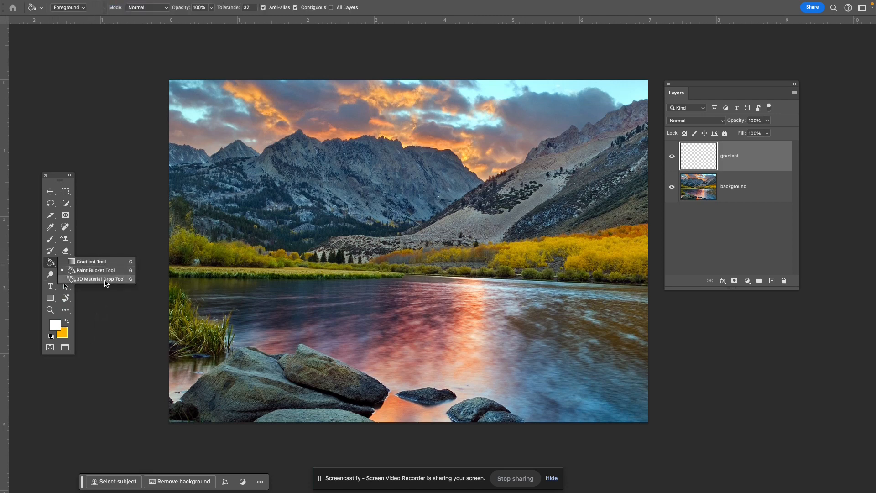
pyautogui.click(104, 281)
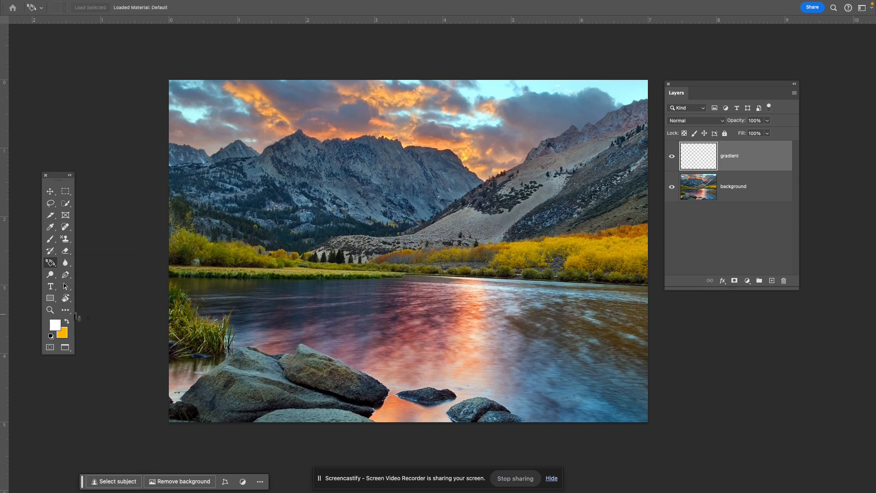
pyautogui.click(51, 264)
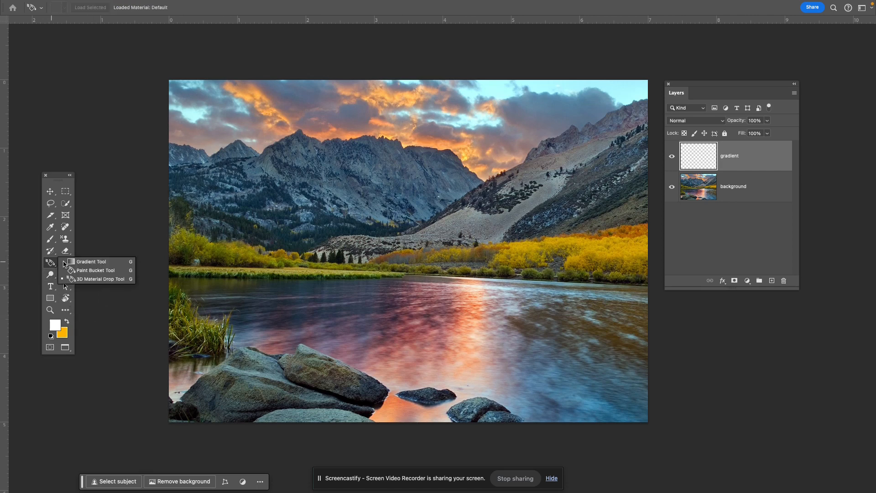
pyautogui.click(99, 263)
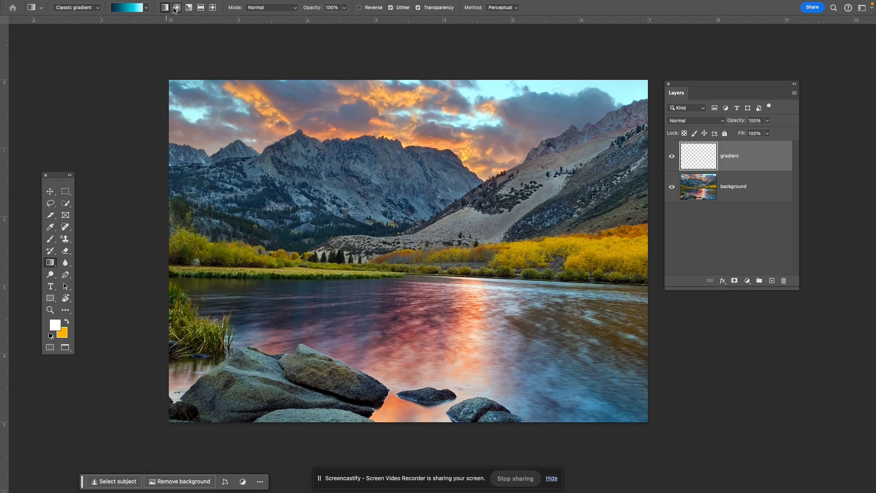
# Try classic linear gradients on the gradient layer, one from top to bottom and another from left to right.
pyautogui.click(200, 8)
pyautogui.click(166, 9)
pyautogui.click(97, 9)
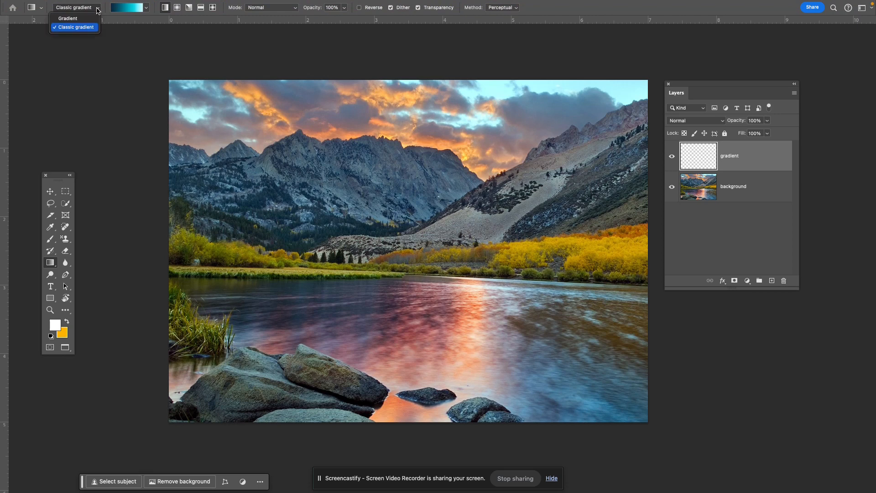
pyautogui.click(97, 10)
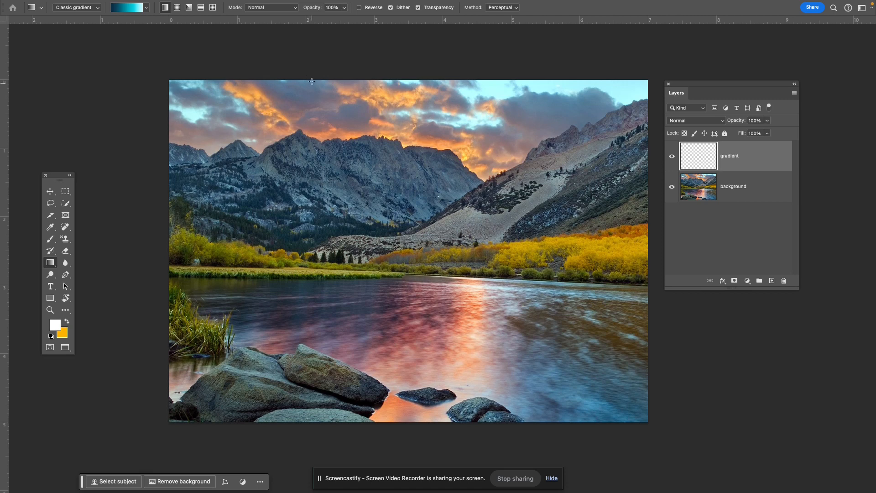
pyautogui.moveTo(312, 81); pyautogui.dragTo(309, 435)
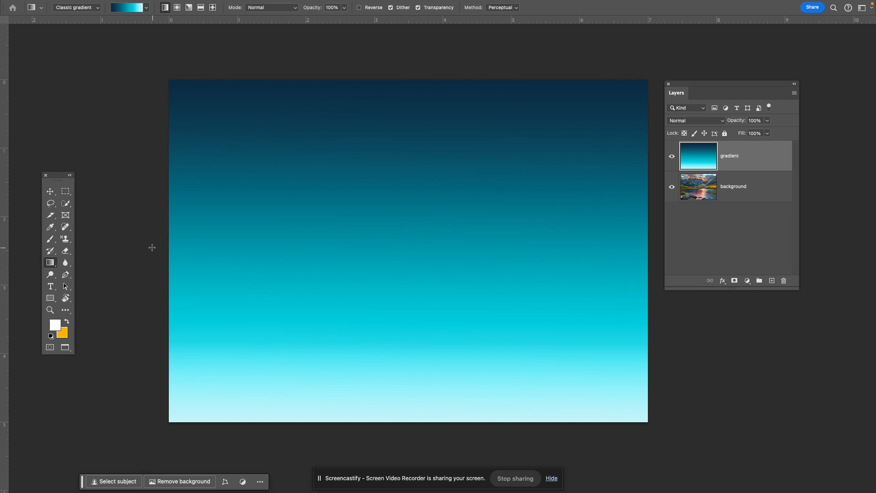
pyautogui.moveTo(162, 249); pyautogui.dragTo(235, 254)
pyautogui.moveTo(363, 252); pyautogui.dragTo(655, 259)
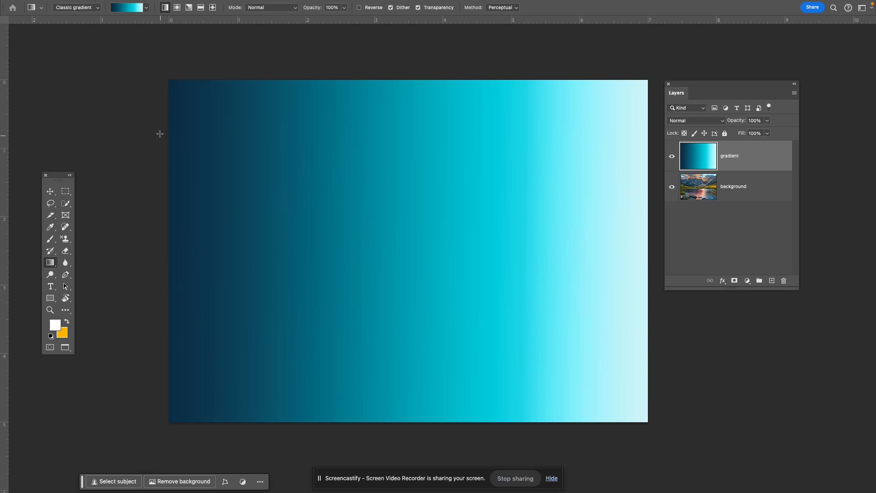
# Try radial gradients of different lengths on the gradient layer, ending with one from the canvas's upper-right toward its lower-left corner.
pyautogui.click(177, 7)
pyautogui.moveTo(194, 114); pyautogui.dragTo(368, 285)
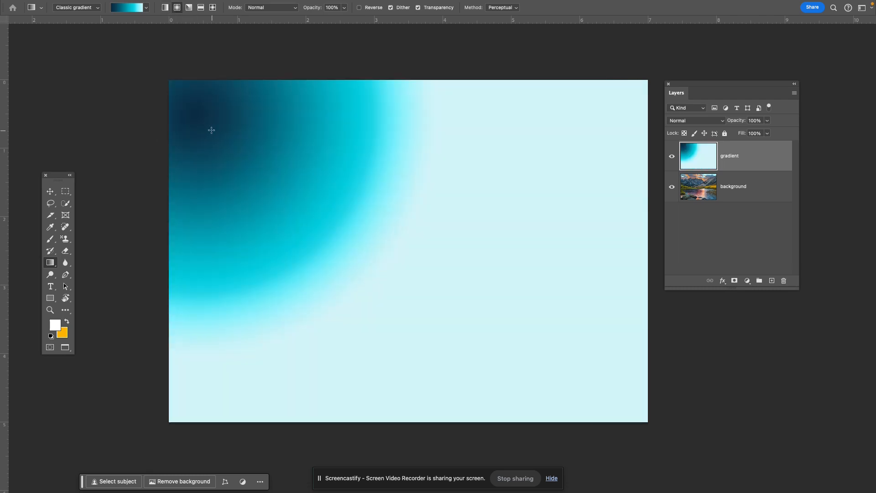
pyautogui.moveTo(203, 127); pyautogui.dragTo(684, 457)
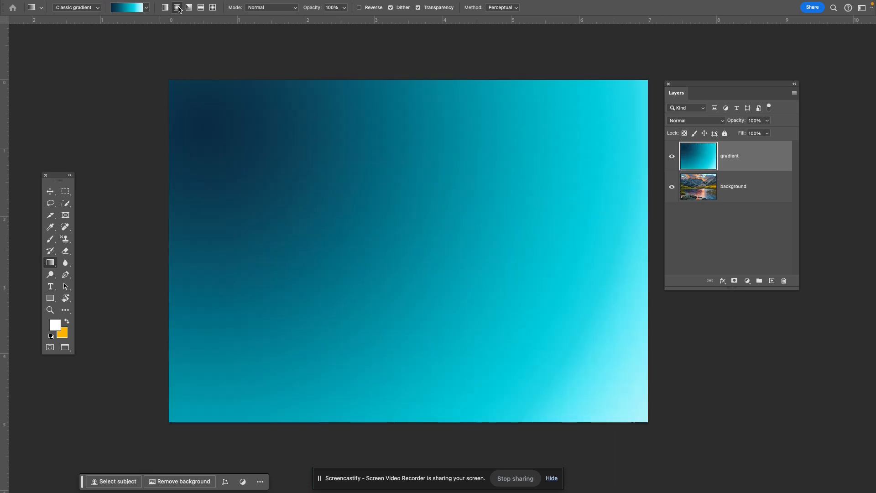
pyautogui.moveTo(196, 135); pyautogui.dragTo(345, 263)
pyautogui.moveTo(218, 150); pyautogui.dragTo(598, 388)
pyautogui.moveTo(475, 145); pyautogui.dragTo(411, 313)
pyautogui.moveTo(250, 177); pyautogui.dragTo(276, 229)
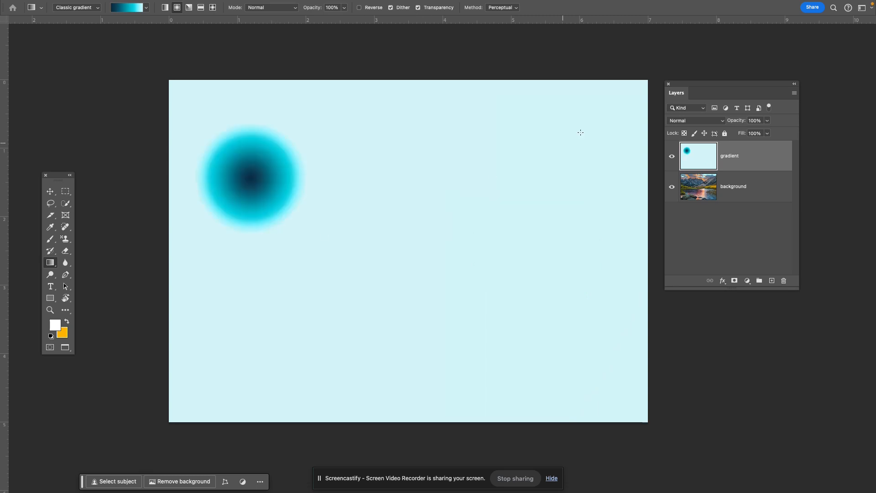
pyautogui.moveTo(606, 116); pyautogui.dragTo(244, 368)
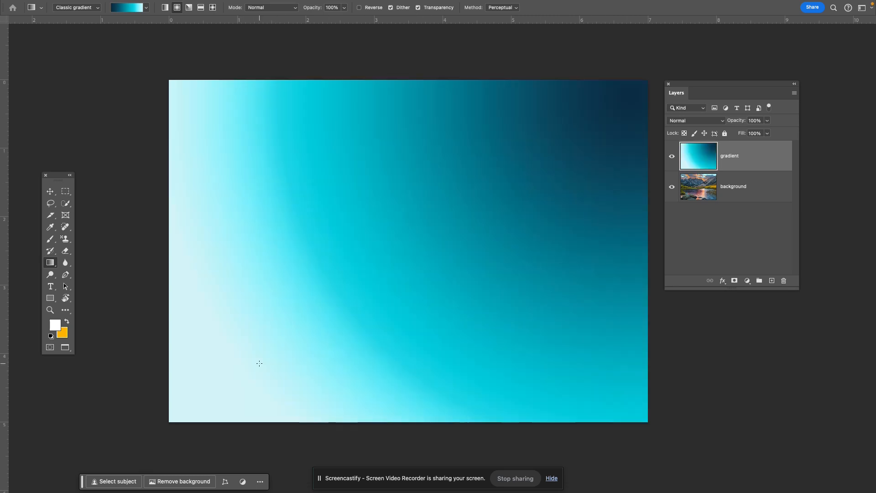
# Try several diagonal angle gradients on the gradient layer, followed by a reflected gradient from the canvas's top edge to its bottom edge.
pyautogui.click(188, 7)
pyautogui.moveTo(182, 106); pyautogui.dragTo(332, 251)
pyautogui.moveTo(577, 116); pyautogui.dragTo(185, 374)
pyautogui.moveTo(269, 150); pyautogui.dragTo(500, 360)
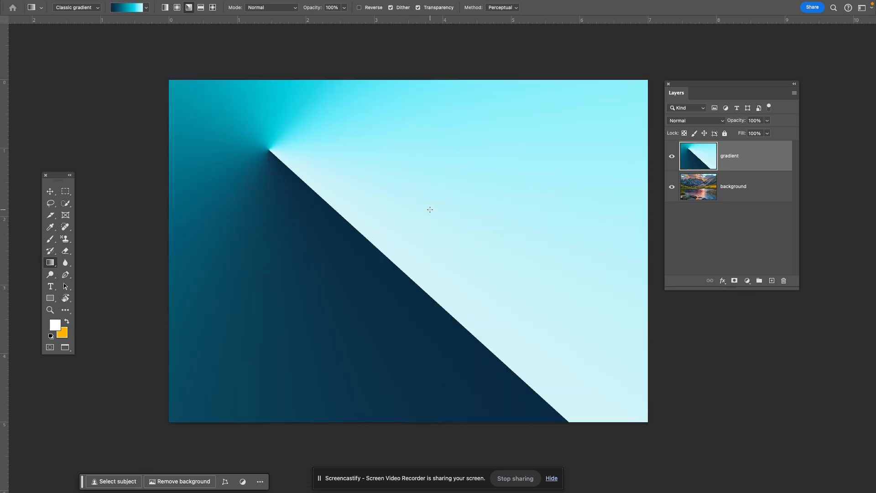
pyautogui.click(201, 7)
pyautogui.moveTo(347, 86); pyautogui.dragTo(352, 424)
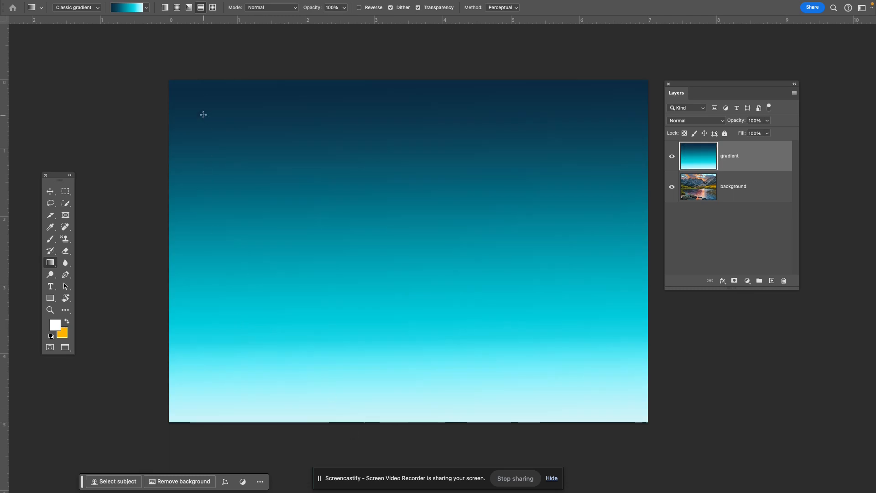
# Draw diamond gradients on the gradient layer, finishing with one from the canvas's lower-left corner toward the upper-right.
pyautogui.click(213, 9)
pyautogui.moveTo(203, 104); pyautogui.dragTo(281, 182)
pyautogui.moveTo(215, 148); pyautogui.dragTo(454, 352)
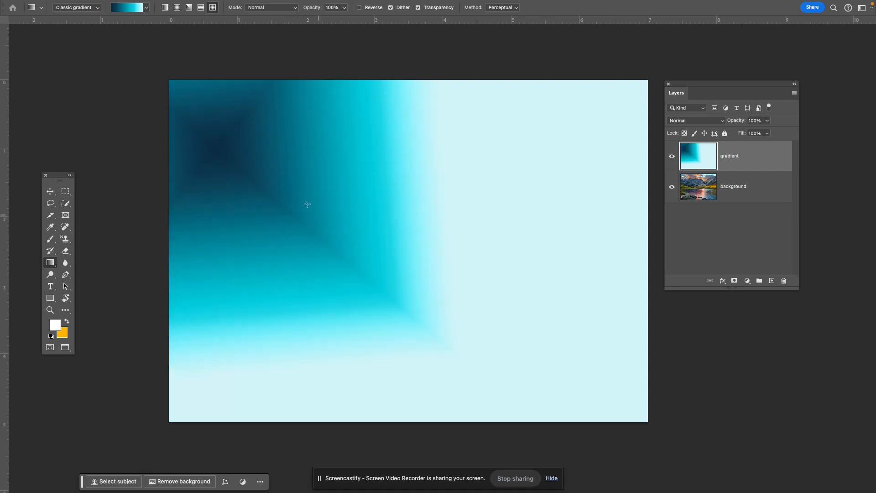
pyautogui.moveTo(203, 150); pyautogui.dragTo(636, 415)
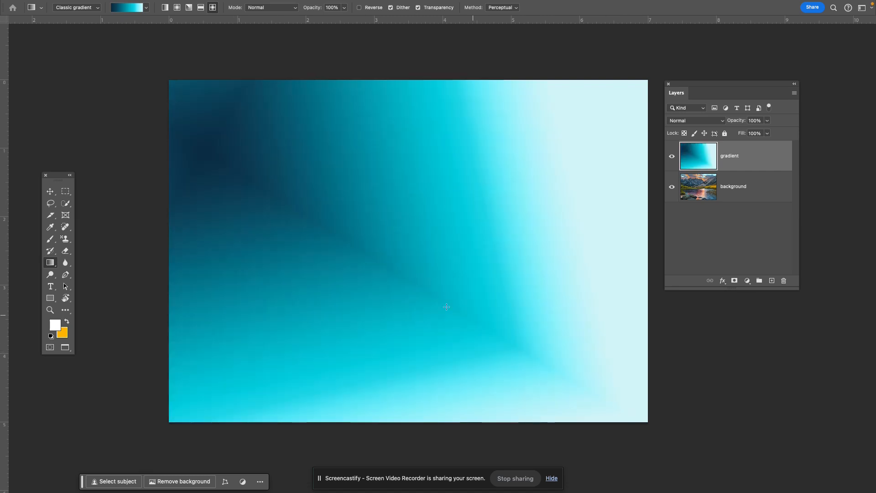
pyautogui.moveTo(332, 249); pyautogui.dragTo(333, 235)
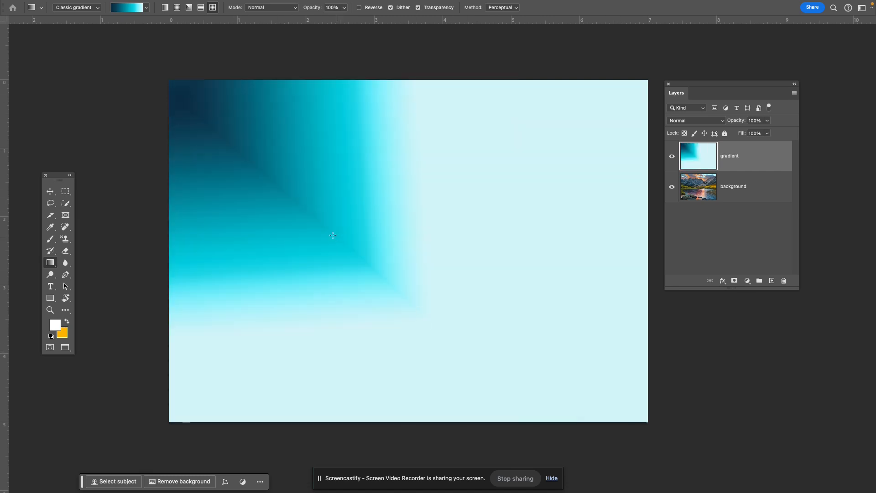
pyautogui.moveTo(576, 132); pyautogui.dragTo(289, 338)
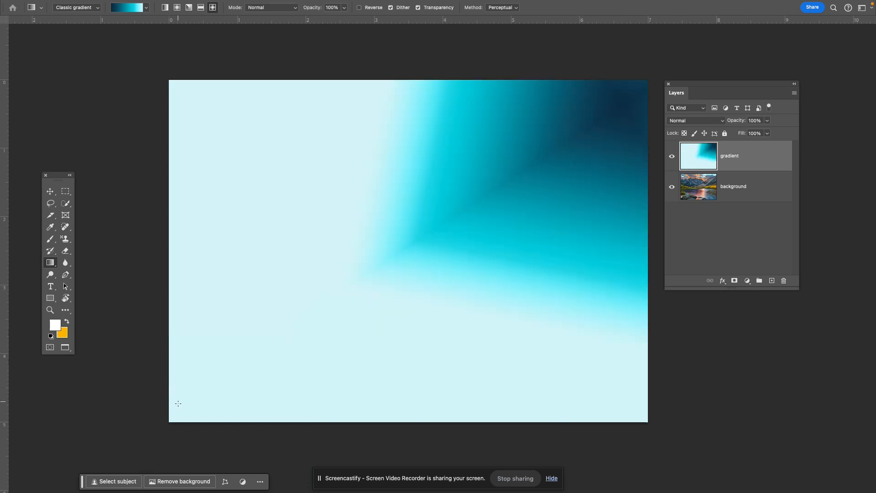
pyautogui.moveTo(178, 419); pyautogui.dragTo(565, 161)
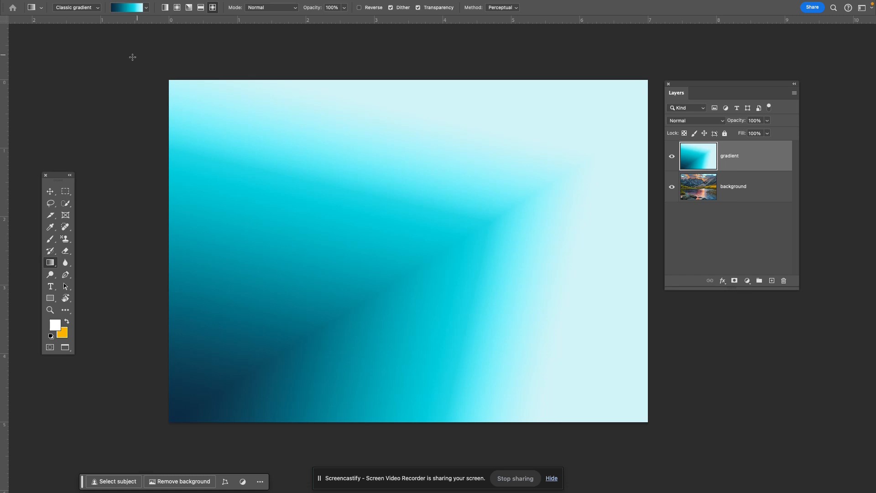
# Open the current gradient for editing and load the yellow-to-green Green_18 preset from the Greens group.
pyautogui.click(147, 8)
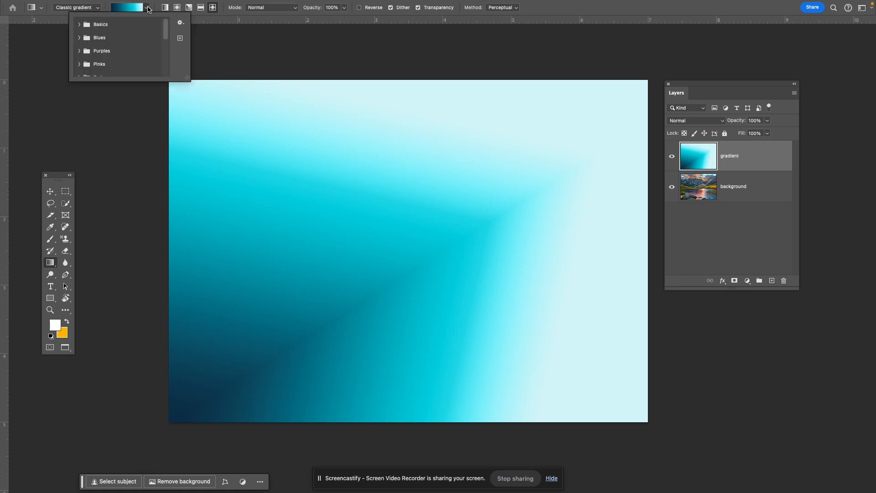
pyautogui.click(147, 8)
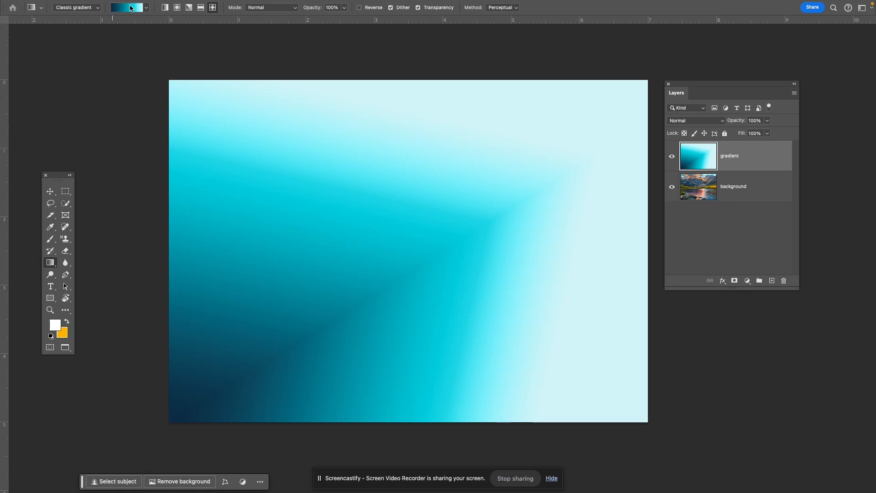
pyautogui.click(126, 8)
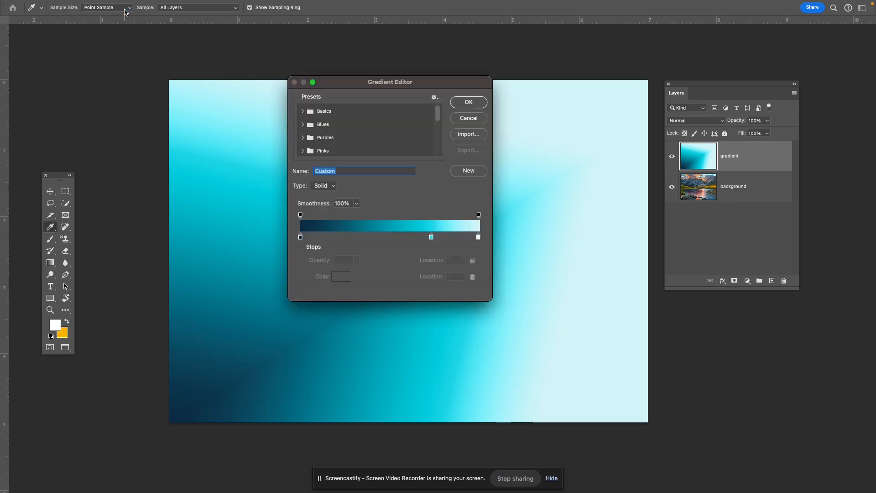
pyautogui.moveTo(353, 84); pyautogui.dragTo(307, 61)
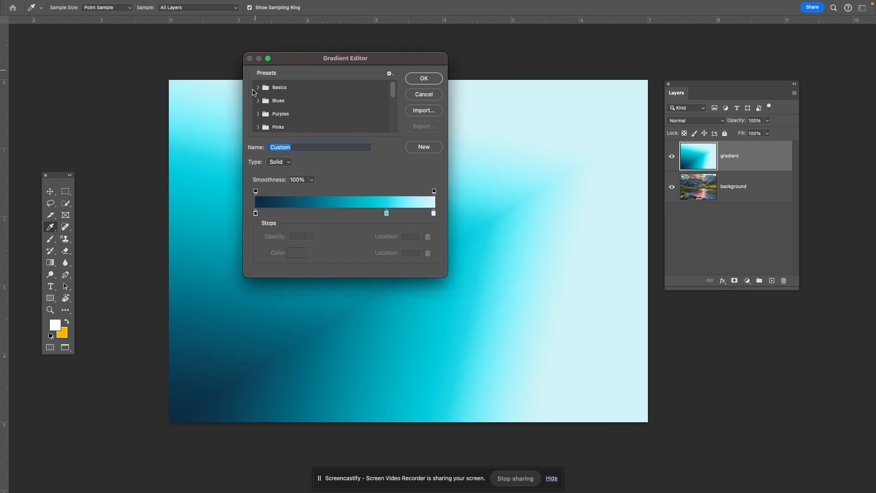
pyautogui.moveTo(394, 90)
pyautogui.mouseDown()
pyautogui.moveTo(396, 133)
pyautogui.moveTo(397, 89)
pyautogui.mouseUp()
pyautogui.moveTo(393, 94); pyautogui.dragTo(395, 112)
pyautogui.click(258, 110)
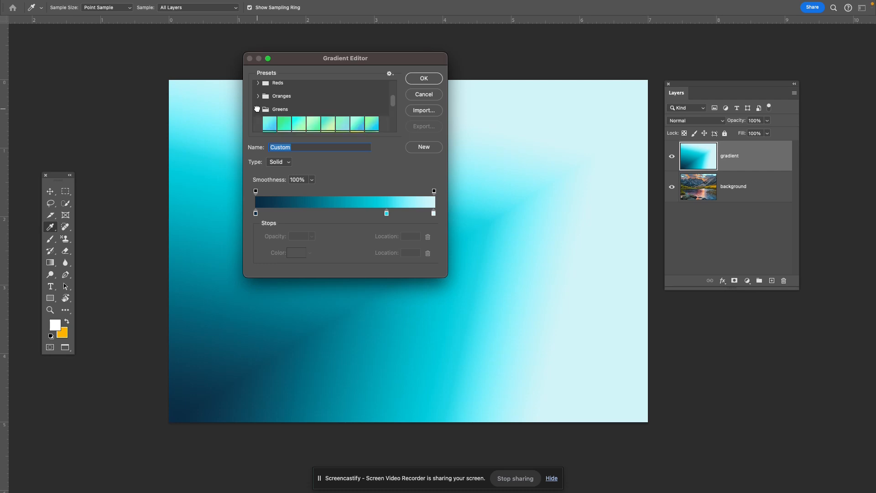
pyautogui.scroll(-5, 380, 124)
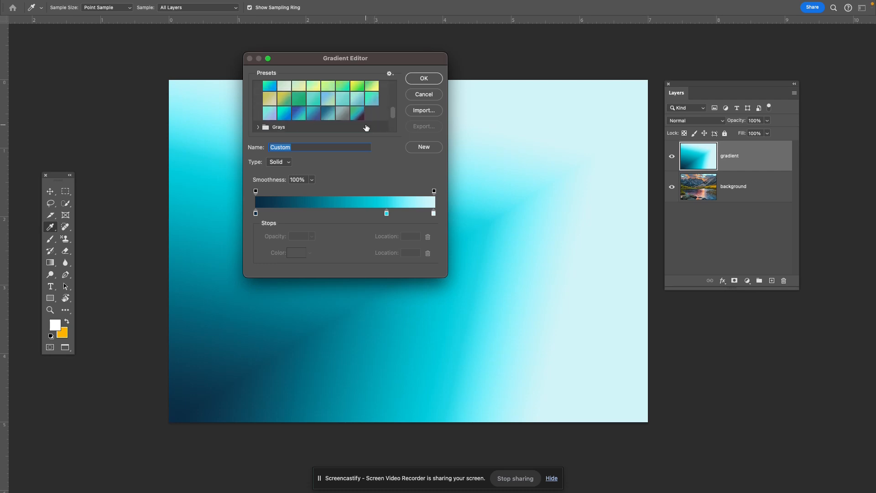
pyautogui.scroll(1, 366, 128)
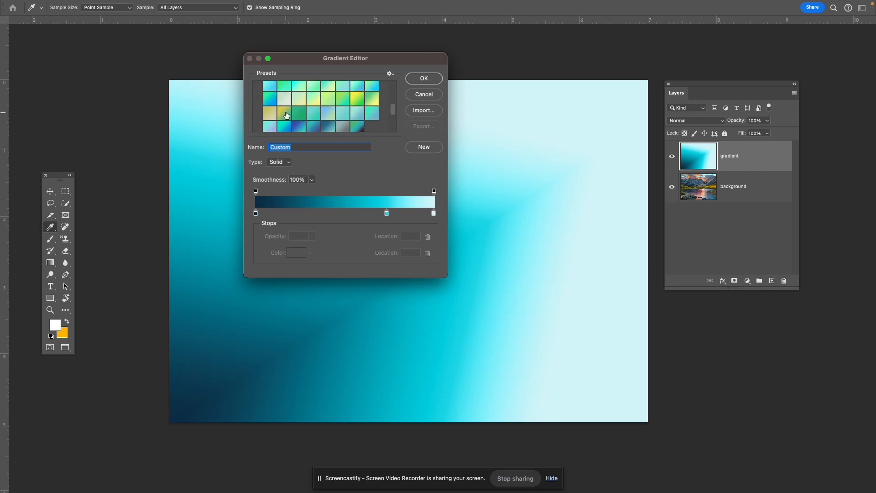
pyautogui.click(288, 113)
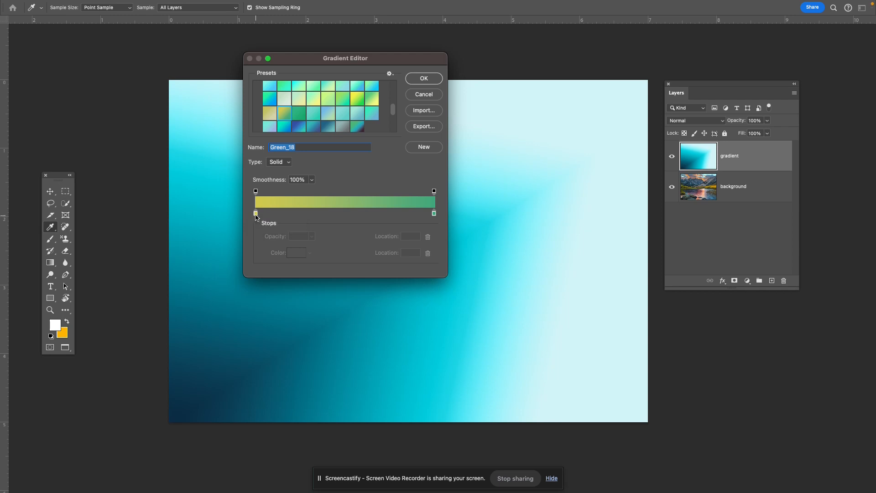
# Recolor the gradient's starting stop at location 0 to a bright golden yellow.
pyautogui.moveTo(256, 214); pyautogui.dragTo(352, 221)
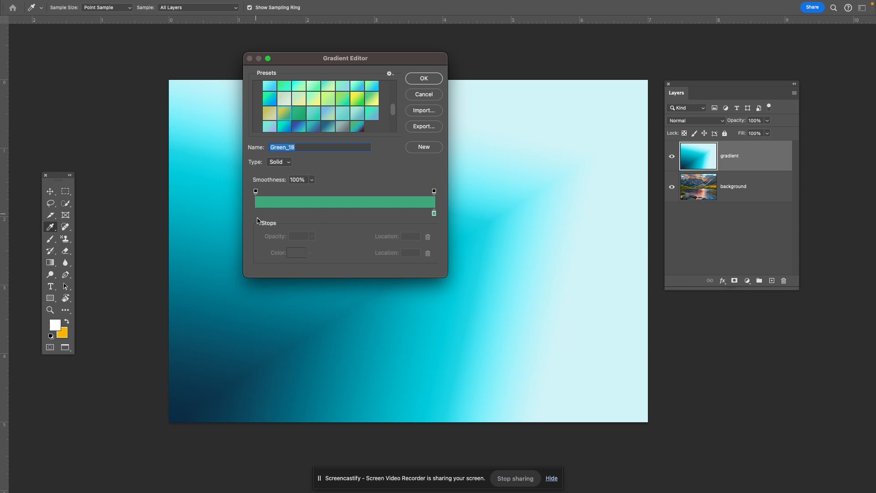
pyautogui.moveTo(258, 220); pyautogui.dragTo(256, 216)
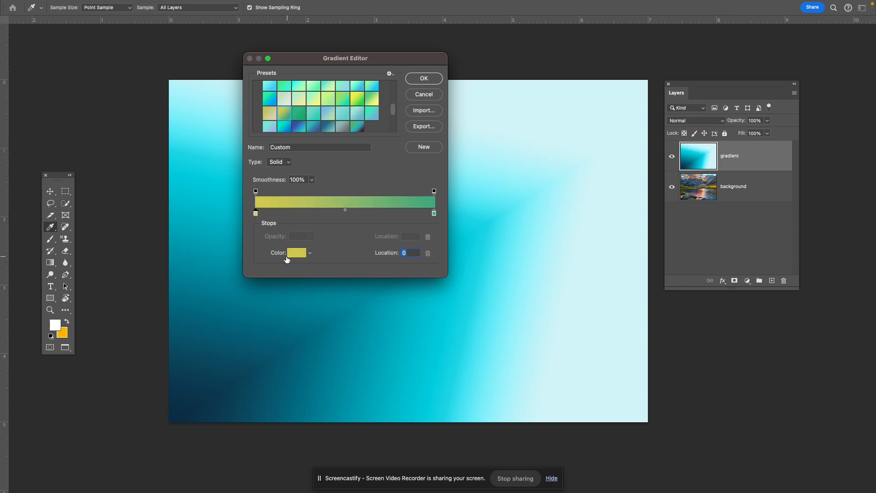
pyautogui.click(310, 253)
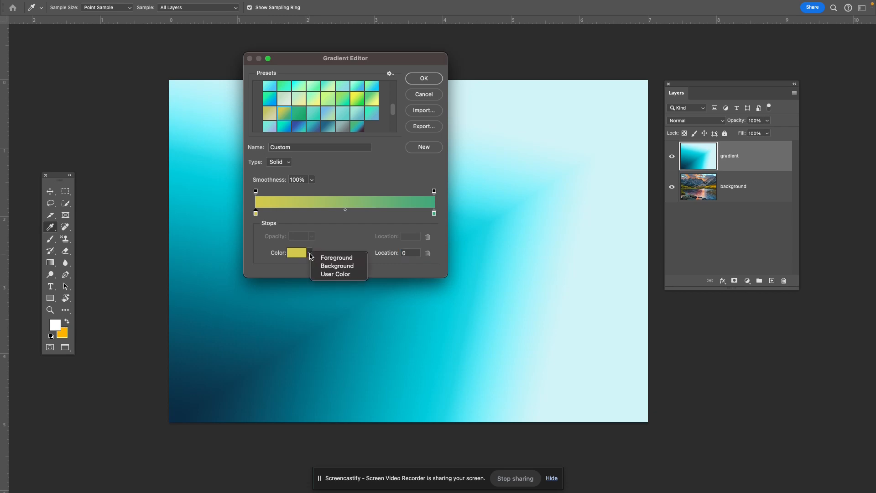
pyautogui.click(286, 254)
pyautogui.click(294, 254)
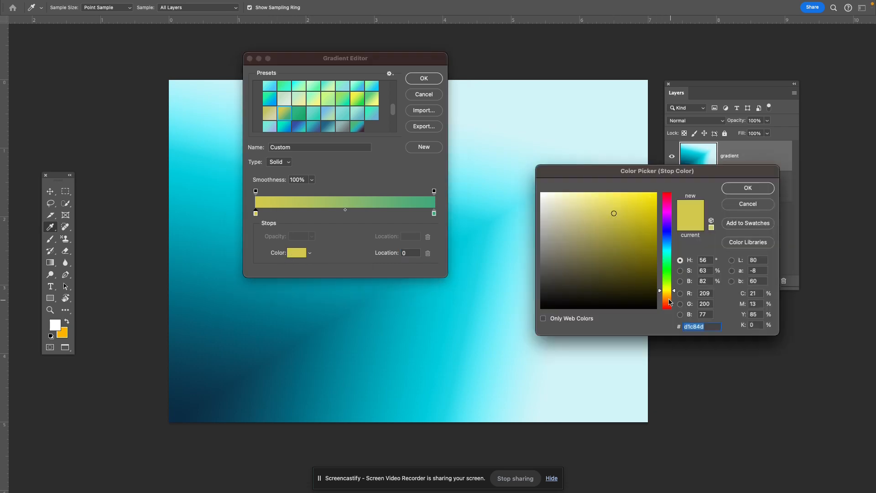
pyautogui.click(667, 294)
pyautogui.click(655, 193)
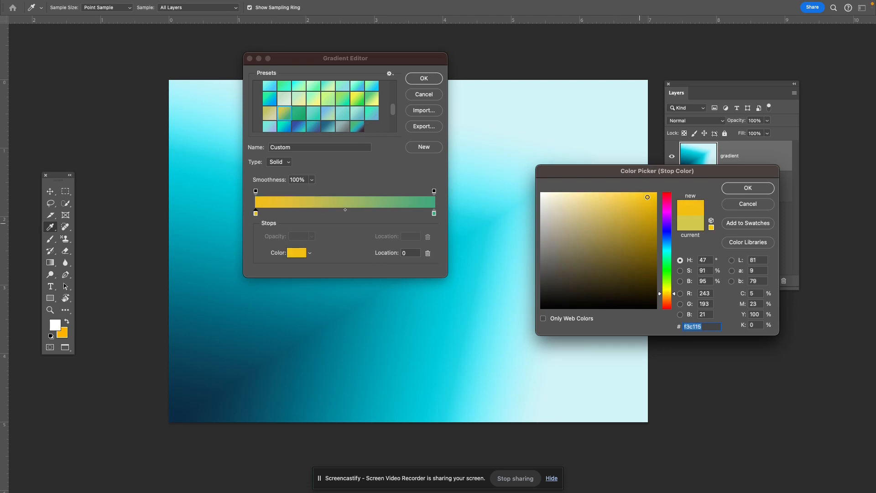
pyautogui.click(757, 191)
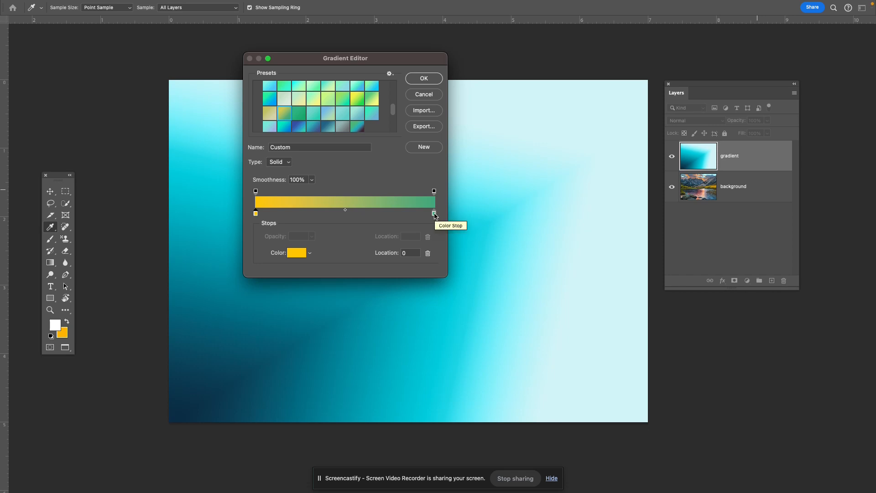
# Recolor the gradient's end stop at location 100 to dark green 09492e.
pyautogui.click(434, 213)
pyautogui.click(297, 253)
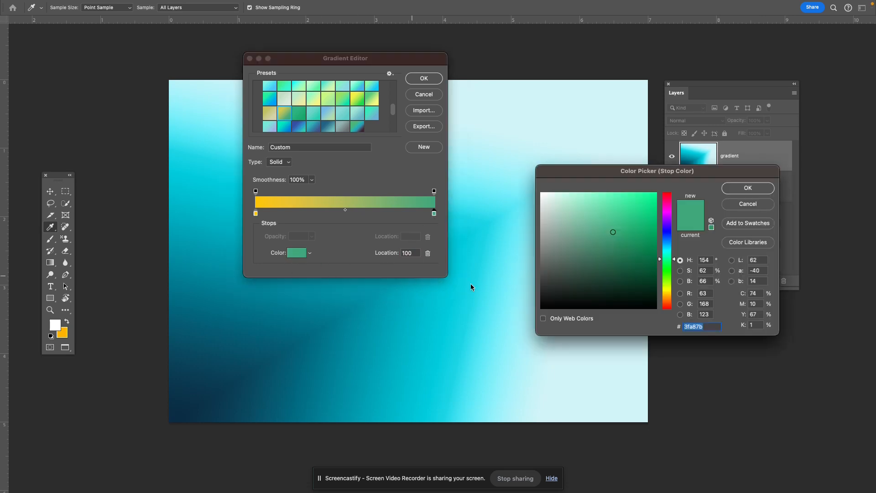
pyautogui.click(643, 276)
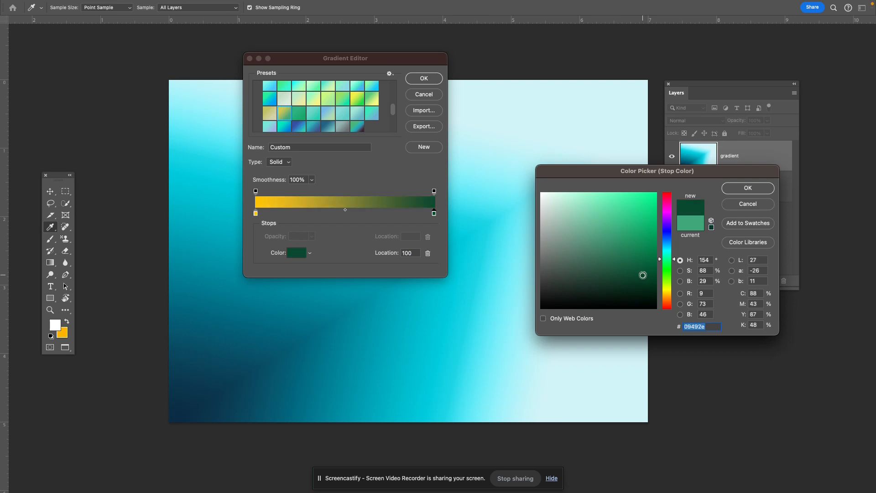
pyautogui.click(746, 188)
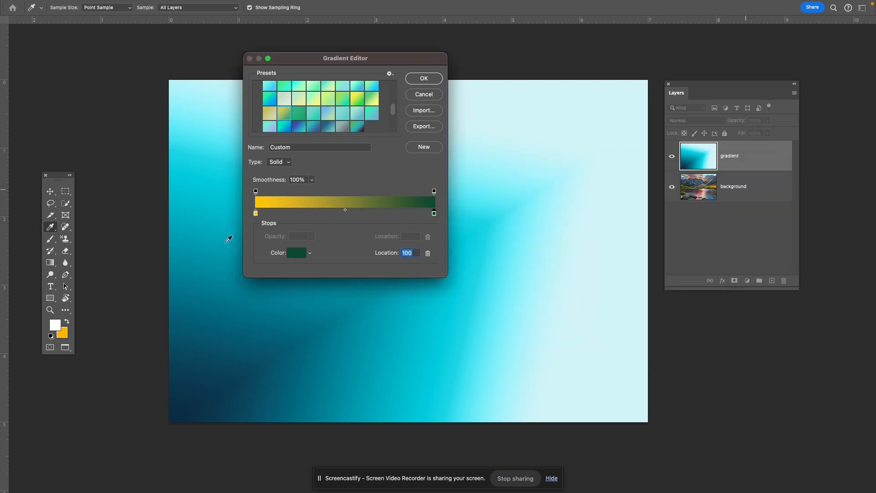
# Move the dark green stop toward the middle of the gradient and add a bright blue 1394e6 stop at location 99.
pyautogui.moveTo(433, 214); pyautogui.dragTo(300, 215)
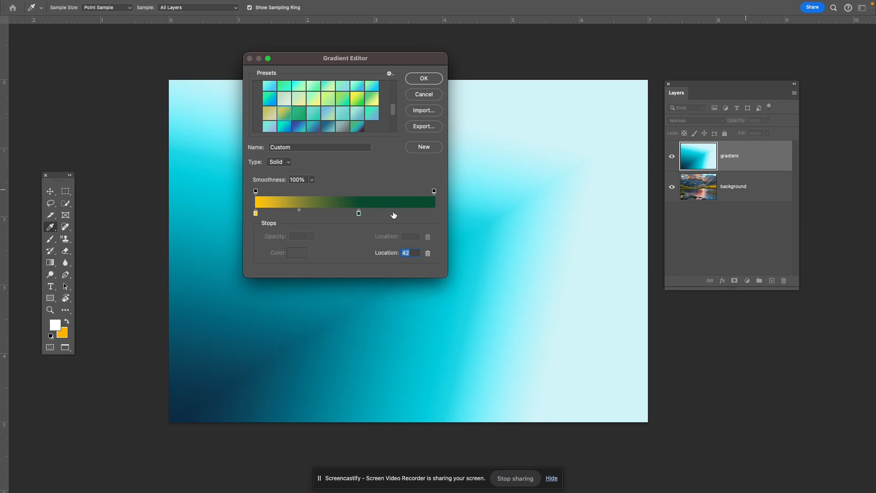
pyautogui.click(433, 213)
pyautogui.doubleClick(433, 214)
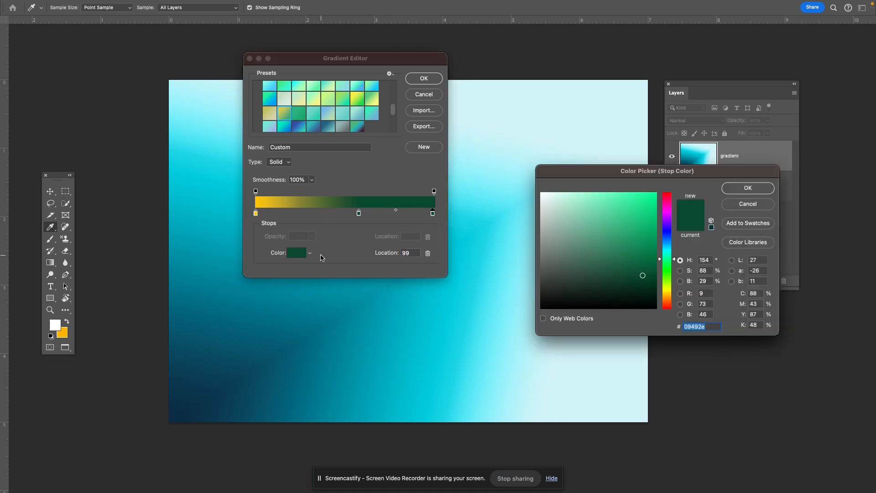
pyautogui.click(669, 244)
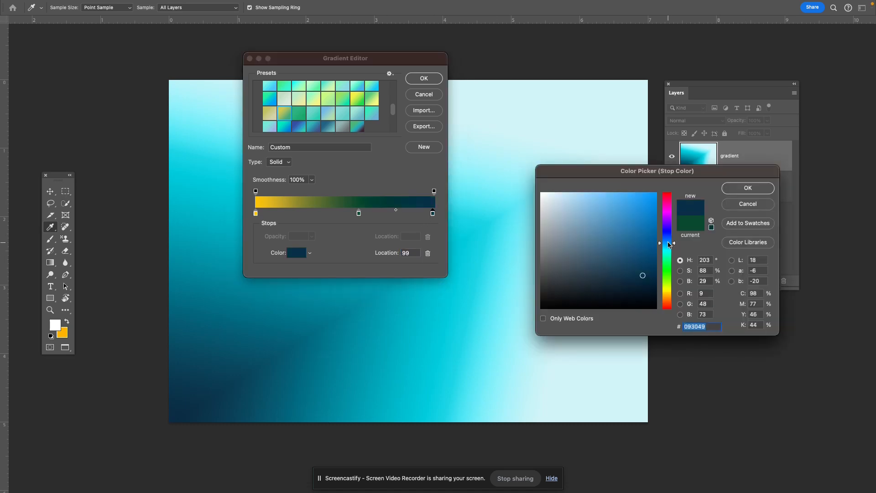
pyautogui.click(646, 204)
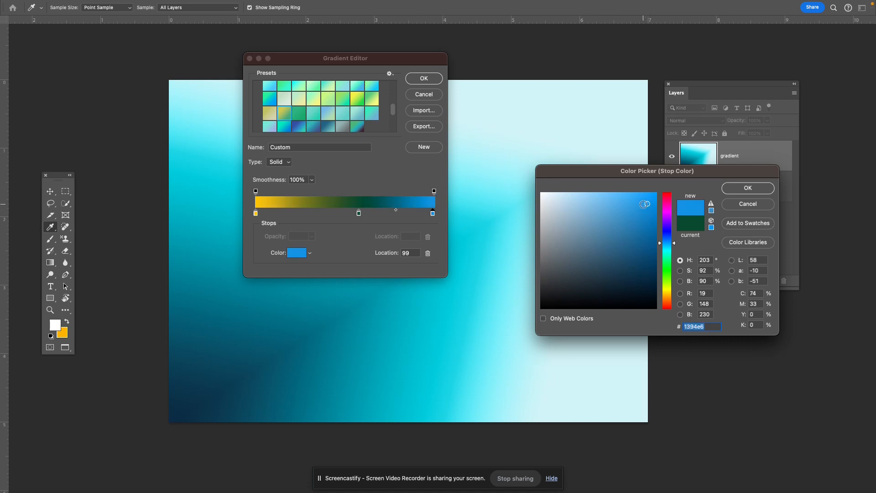
pyautogui.click(748, 187)
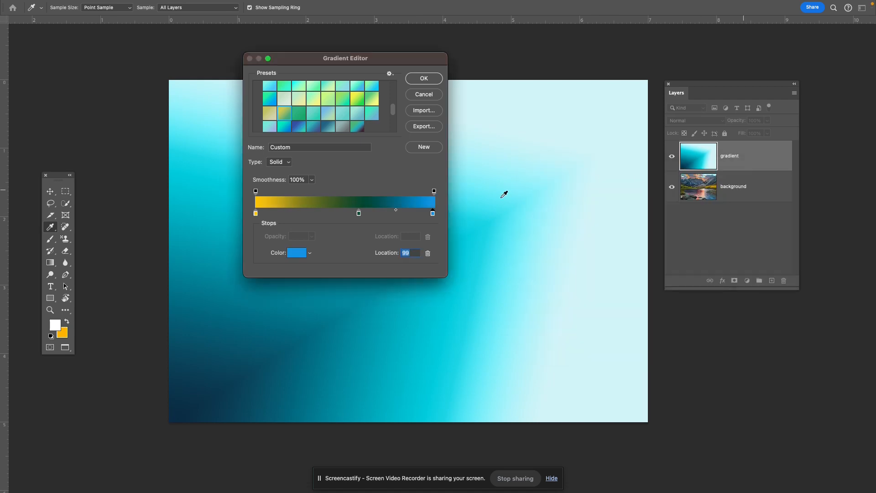
# Shift the dark green stop to location 42 and accept the custom yellow-green-blue gradient.
pyautogui.moveTo(359, 216); pyautogui.dragTo(331, 215)
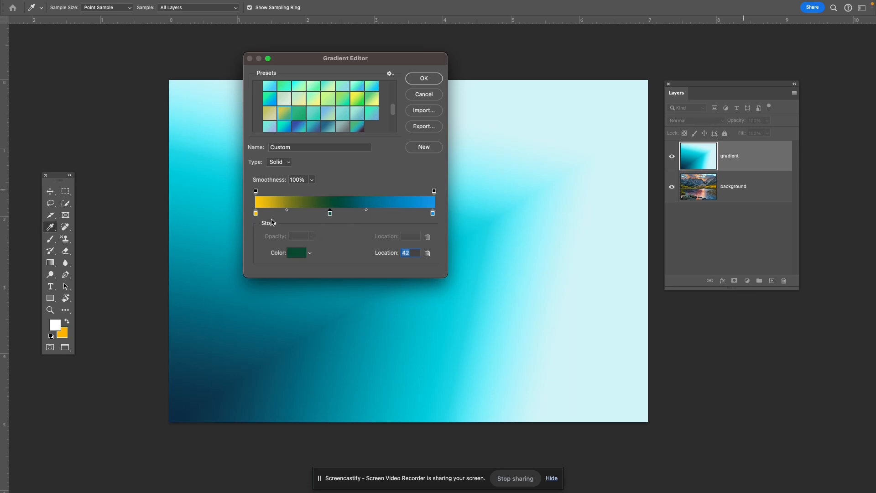
pyautogui.moveTo(287, 211)
pyautogui.mouseDown()
pyautogui.moveTo(275, 211)
pyautogui.moveTo(286, 211)
pyautogui.mouseUp()
pyautogui.click(418, 81)
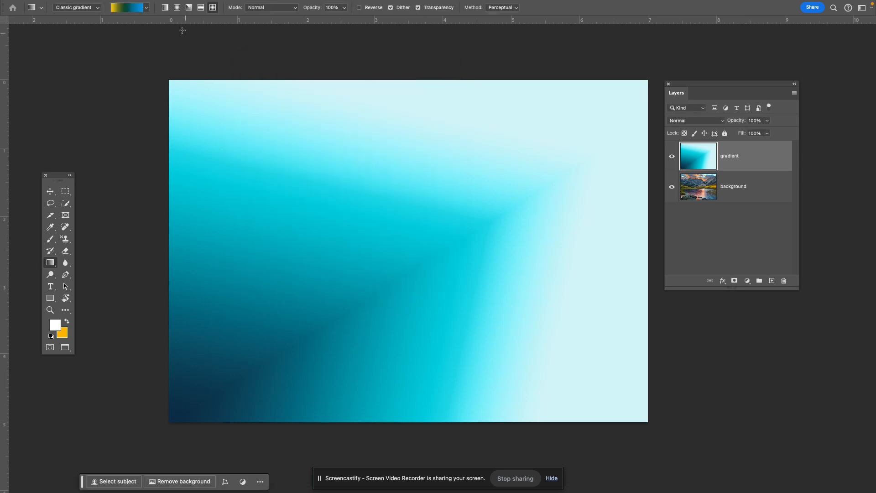
# Draw the custom gradient as a linear gradient on the gradient layer in different directions, finishing from the canvas's top edge to its bottom edge.
pyautogui.click(165, 7)
pyautogui.moveTo(262, 96); pyautogui.dragTo(257, 431)
pyautogui.moveTo(169, 272); pyautogui.dragTo(647, 276)
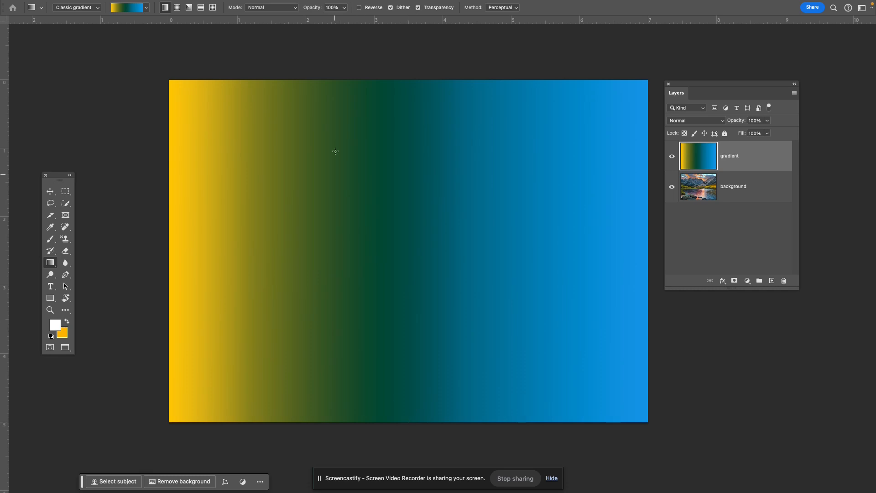
pyautogui.moveTo(380, 80); pyautogui.dragTo(372, 422)
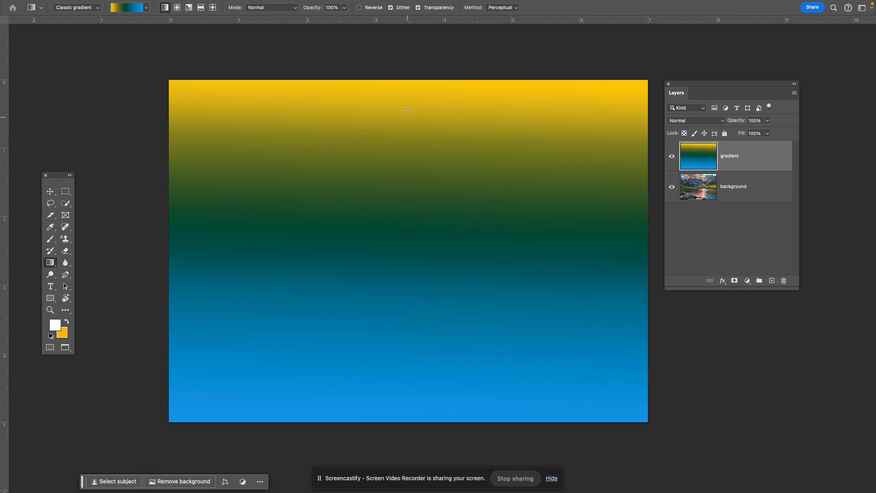
pyautogui.moveTo(399, 87); pyautogui.dragTo(403, 423)
# Save the custom yellow-green-blue gradient as a new preset in the Gradient Editor and accept the editor's settings.
pyautogui.click(128, 10)
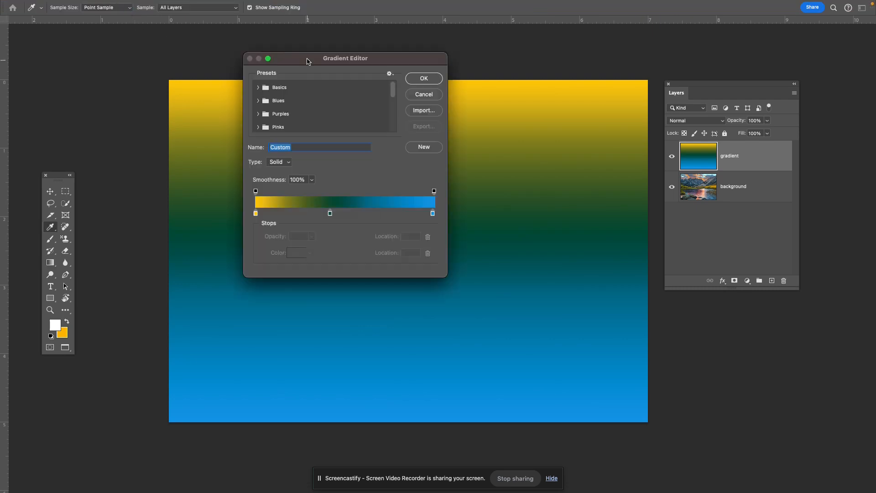
pyautogui.moveTo(315, 61); pyautogui.dragTo(280, 61)
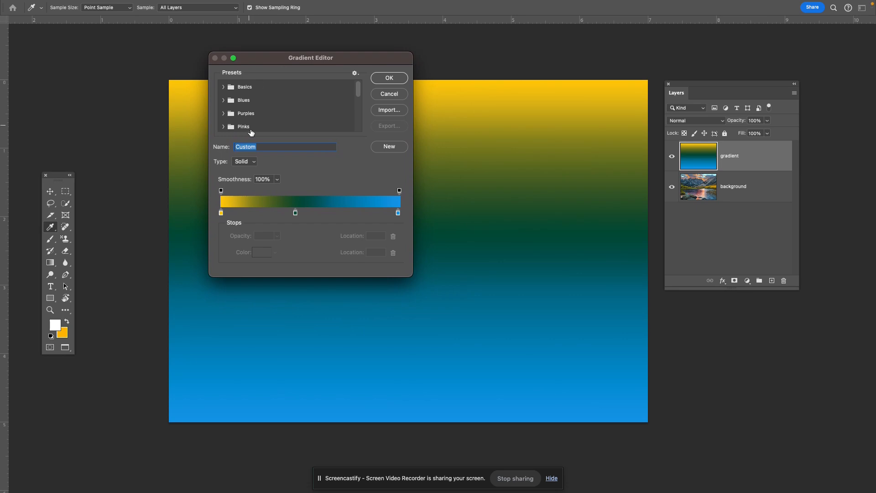
pyautogui.click(254, 163)
pyautogui.click(246, 163)
pyautogui.click(354, 74)
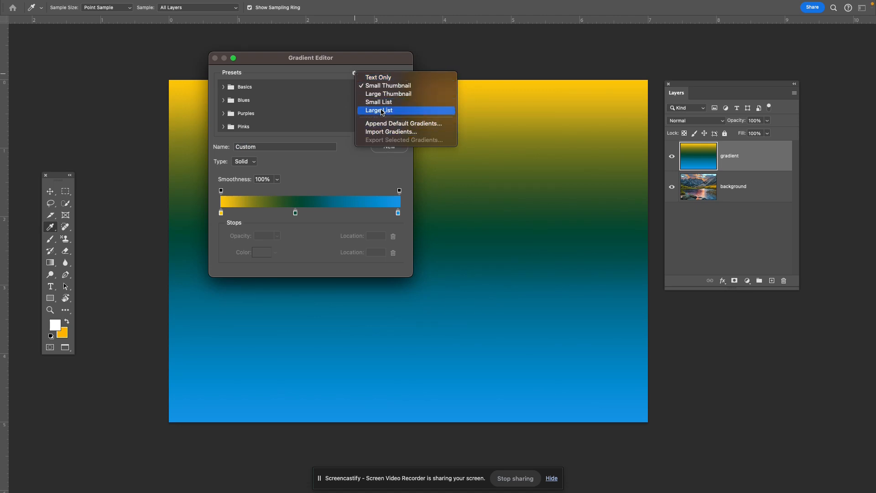
pyautogui.click(356, 178)
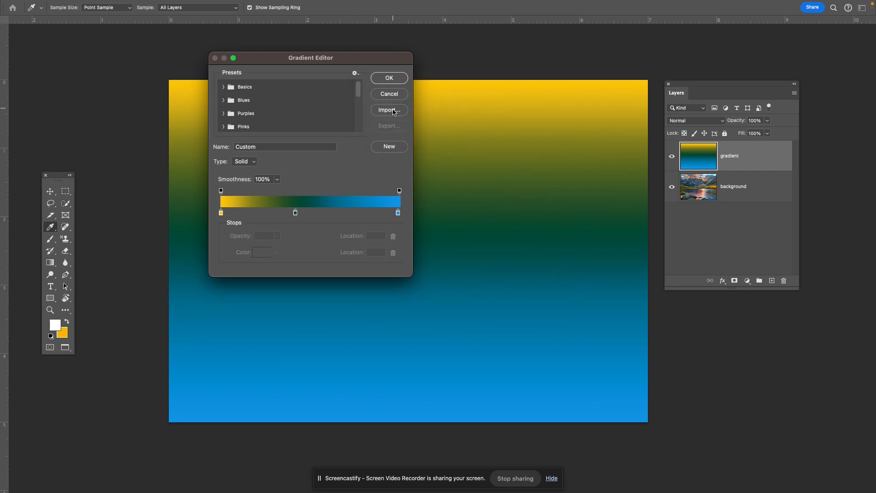
pyautogui.click(395, 149)
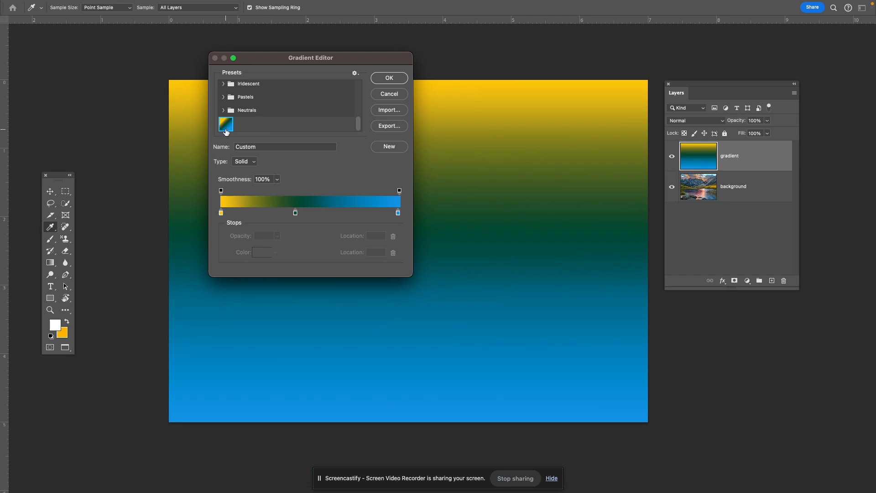
pyautogui.moveTo(359, 126)
pyautogui.mouseDown()
pyautogui.moveTo(359, 119)
pyautogui.moveTo(357, 136)
pyautogui.mouseUp()
pyautogui.click(388, 79)
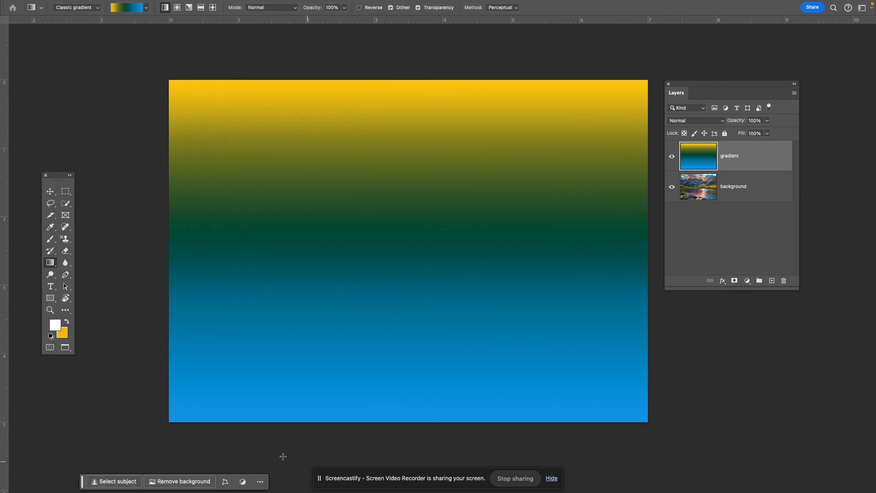
# Switch to The Selection Assignment document in Google Docs and check the instructions on the gradient and blending modes.
pyautogui.moveTo(275, 484)
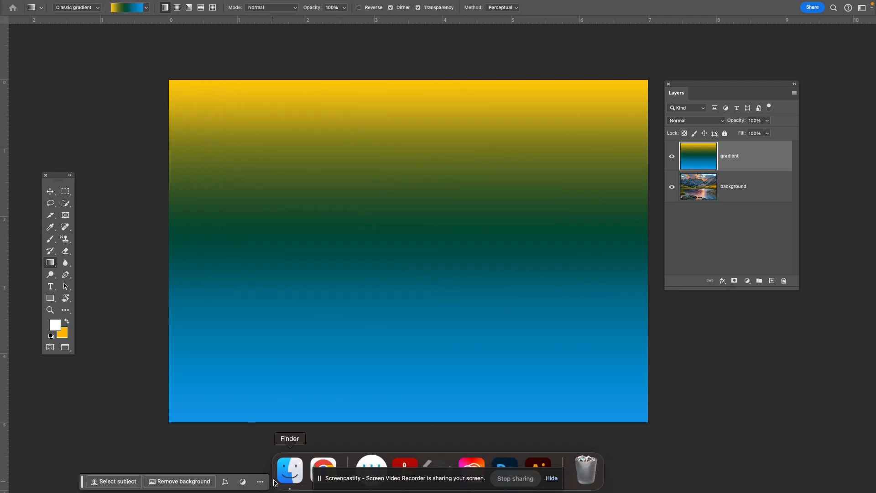
pyautogui.click(321, 465)
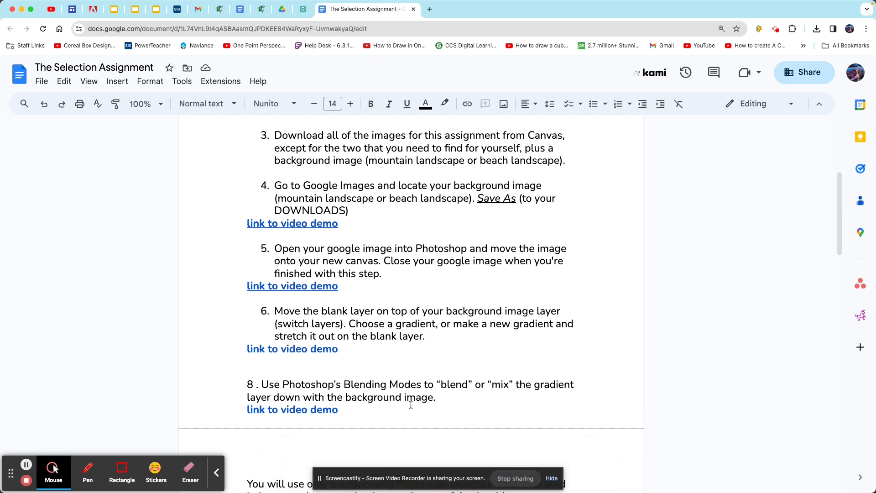
pyautogui.moveTo(405, 489)
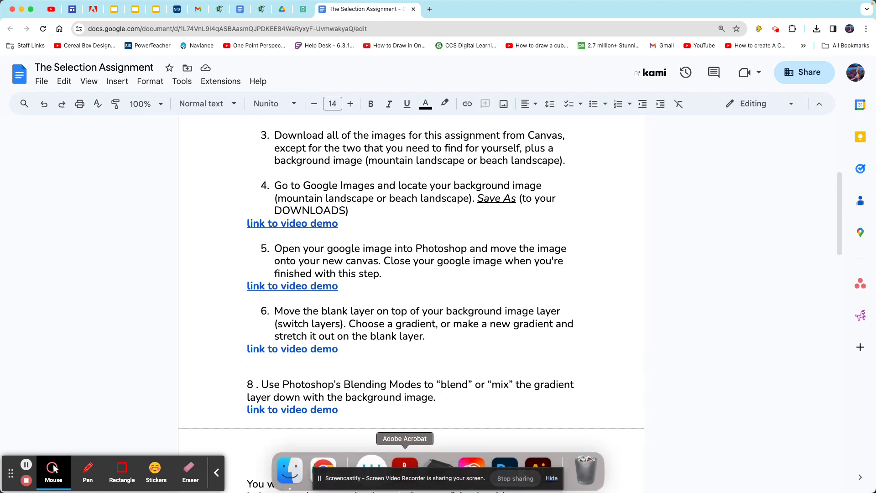